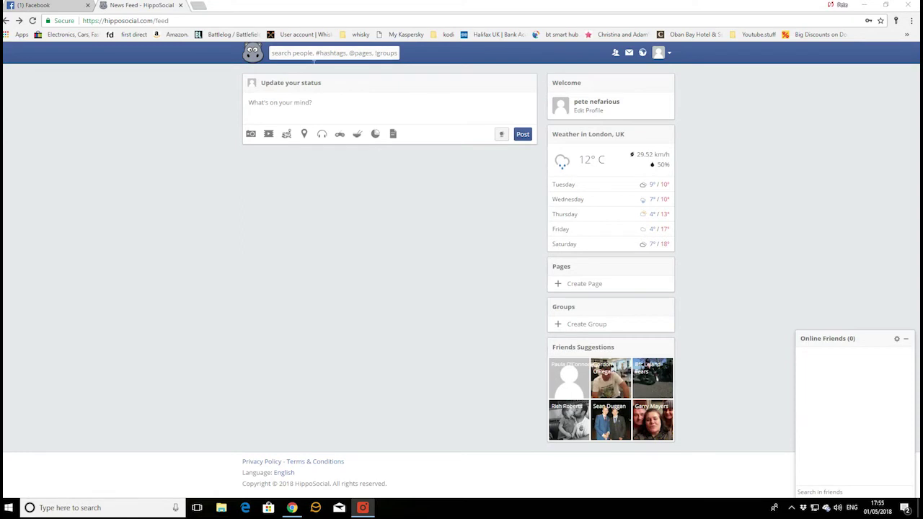
Step: Search HippoSocial for onealliancereborn and open the OneAlliance Reborn group page
click(272, 52)
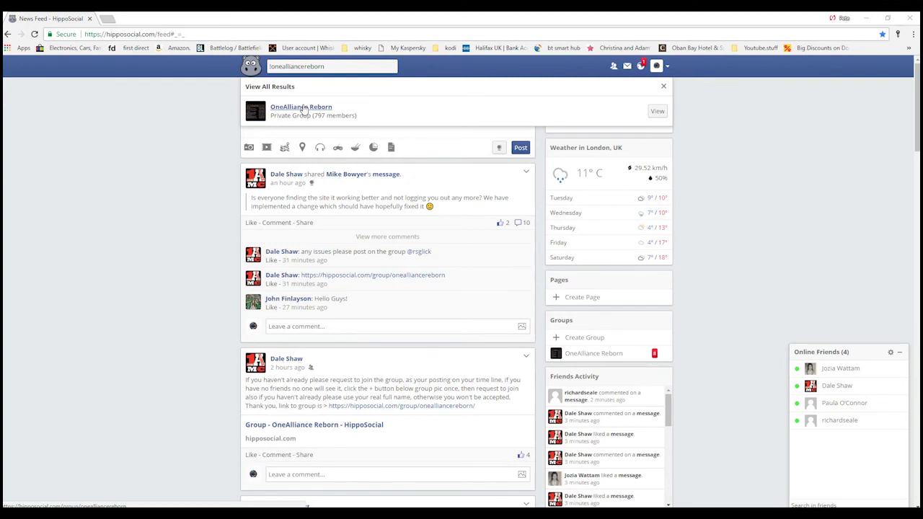
click(304, 108)
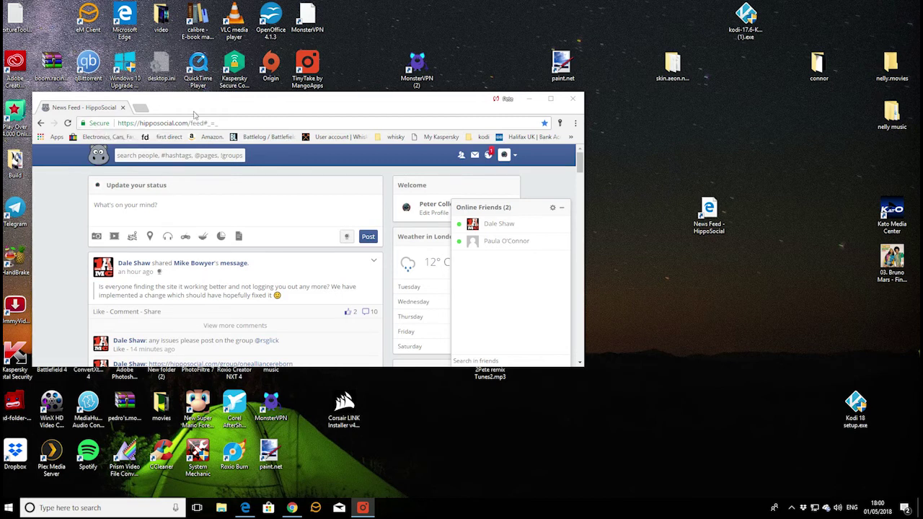
Step: Drop a feed shortcut on the desktop, replacing the old one, rename it hippo, and test-open it
drag(101, 125, 710, 285)
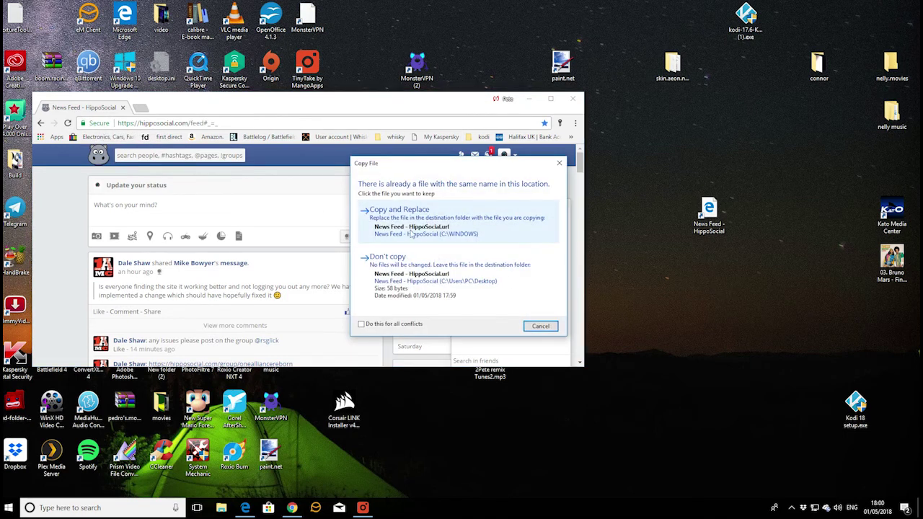
click(525, 238)
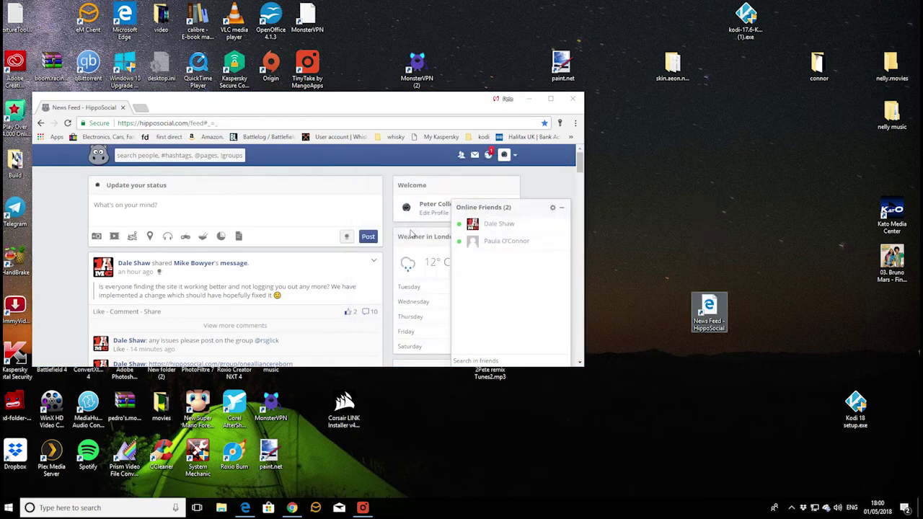
right_click(707, 299)
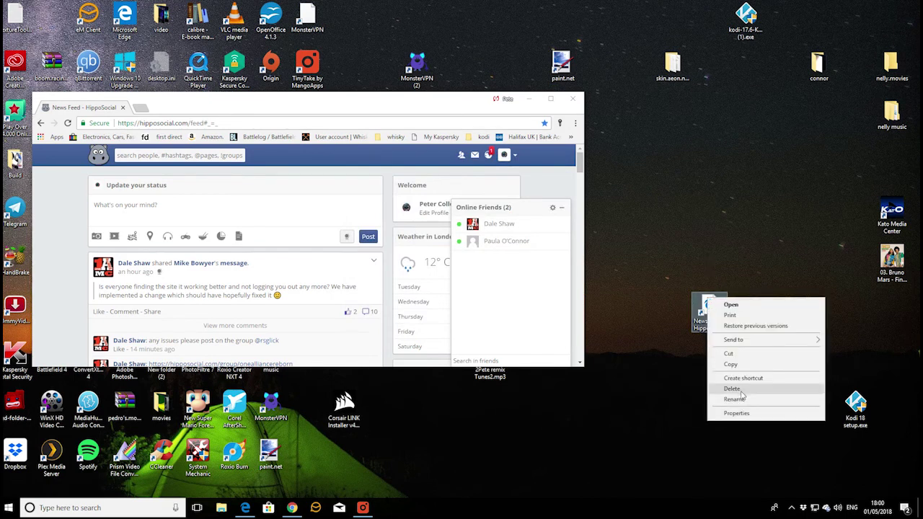
click(773, 398)
text(hippo)
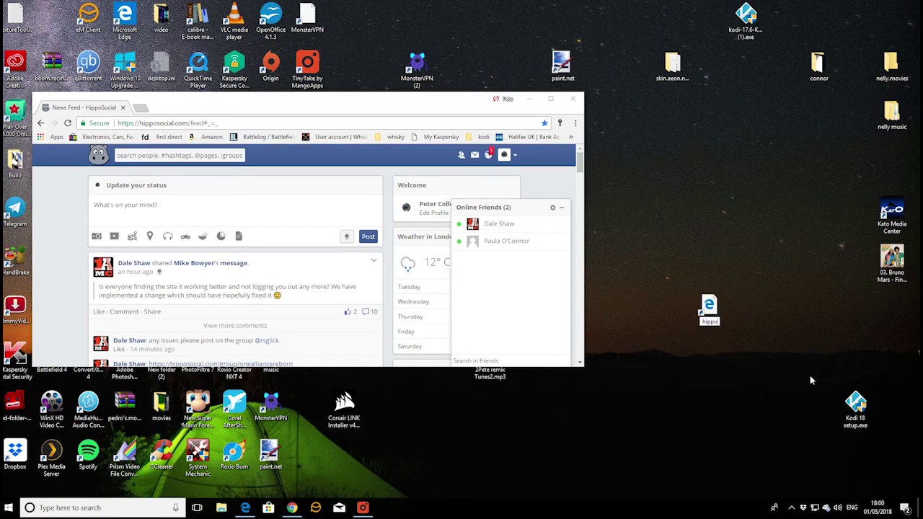
key(Return)
double_click(710, 306)
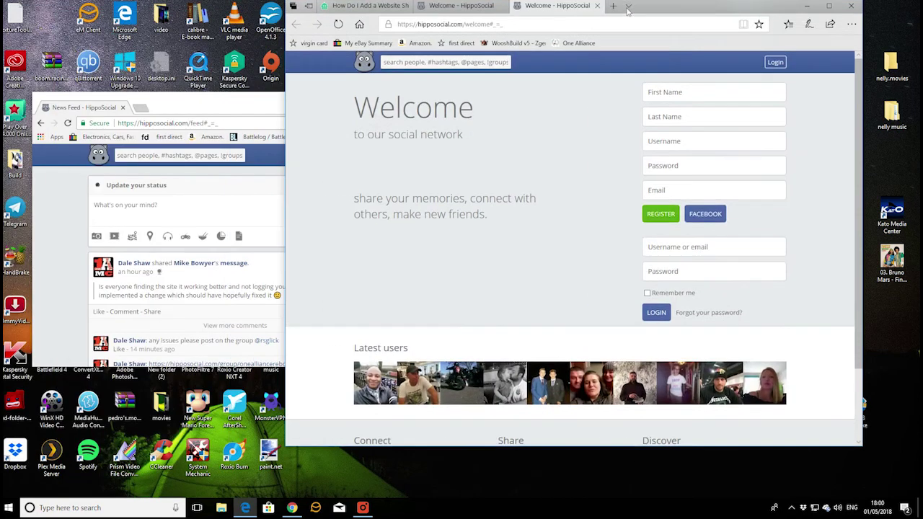
click(829, 6)
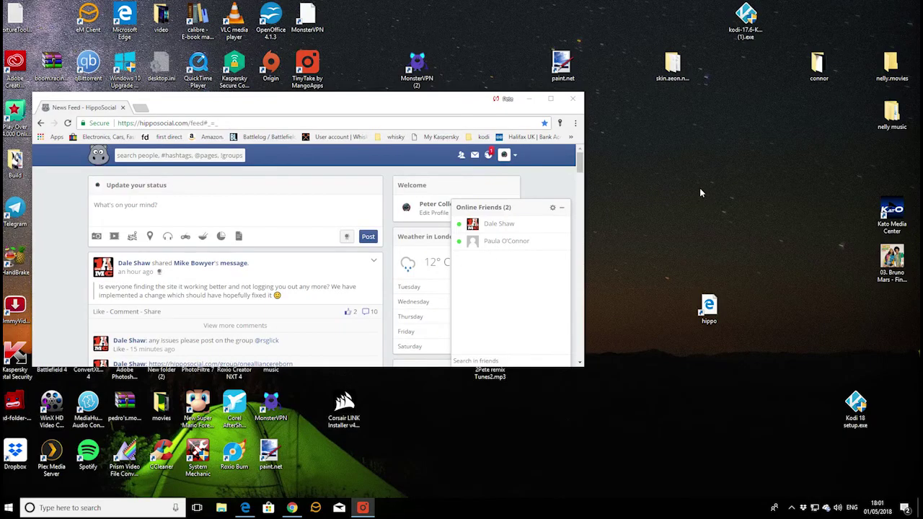
Step: Start a new desktop shortcut and copy the feed URL from Chrome's address bar
right_click(700, 187)
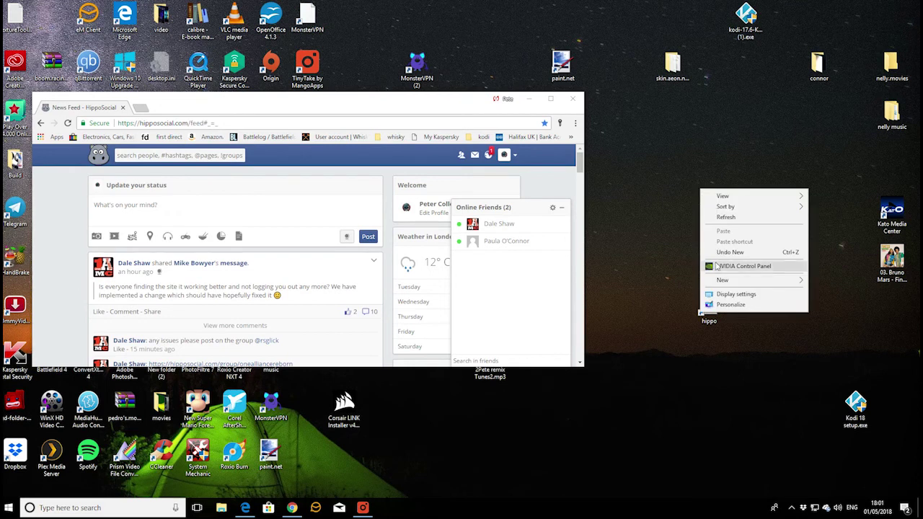
mouse_move(721, 281)
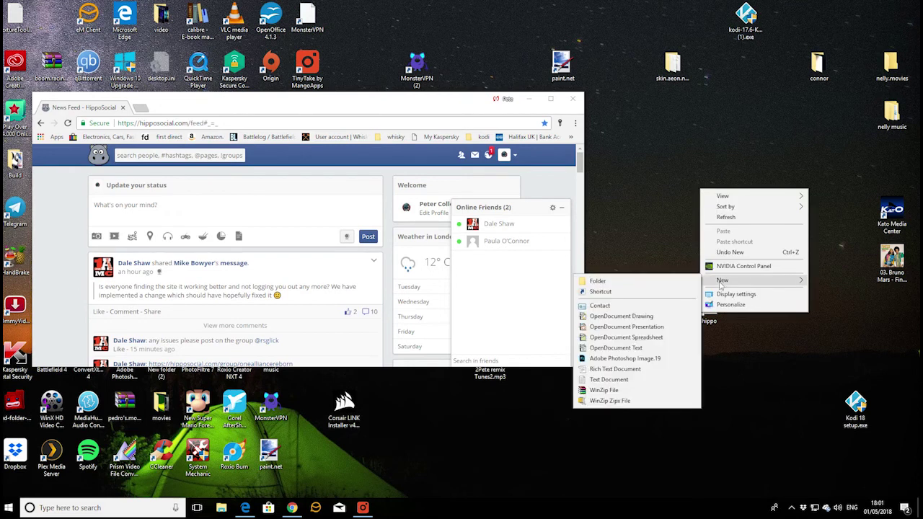
click(627, 293)
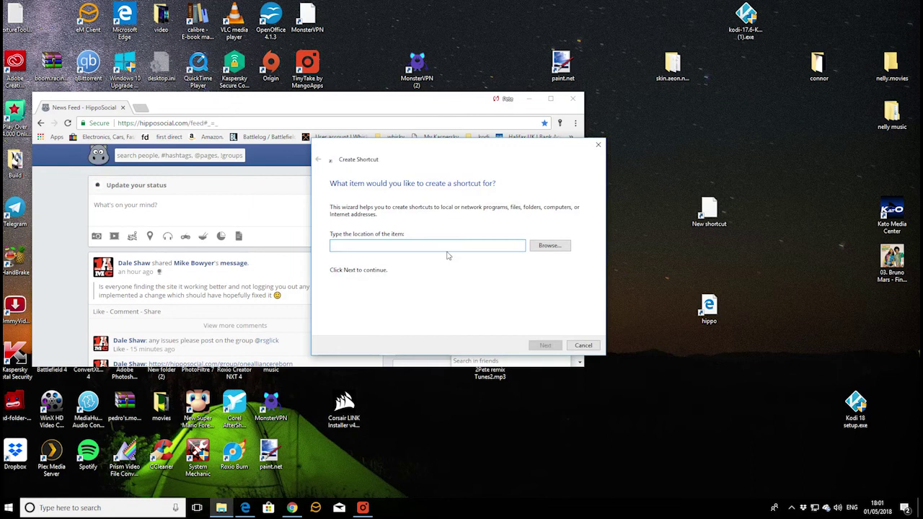
click(144, 123)
key(ctrl+c)
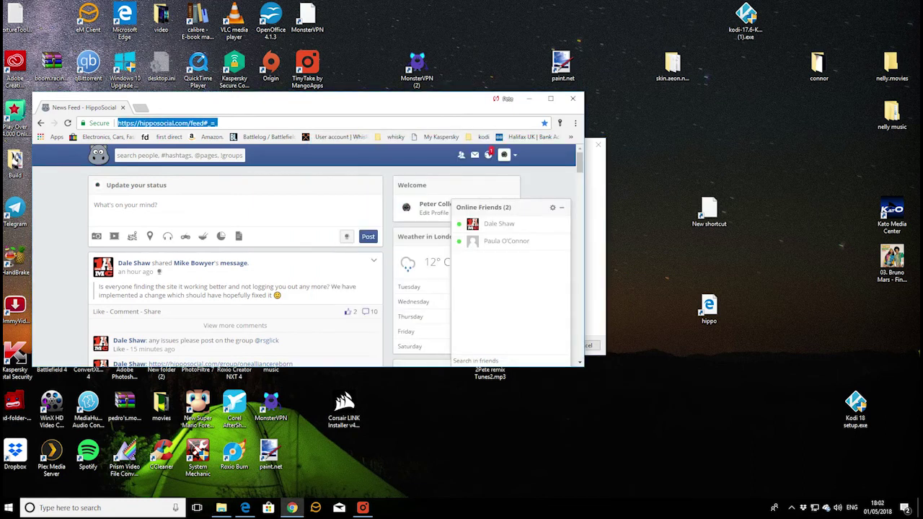
right_click(128, 127)
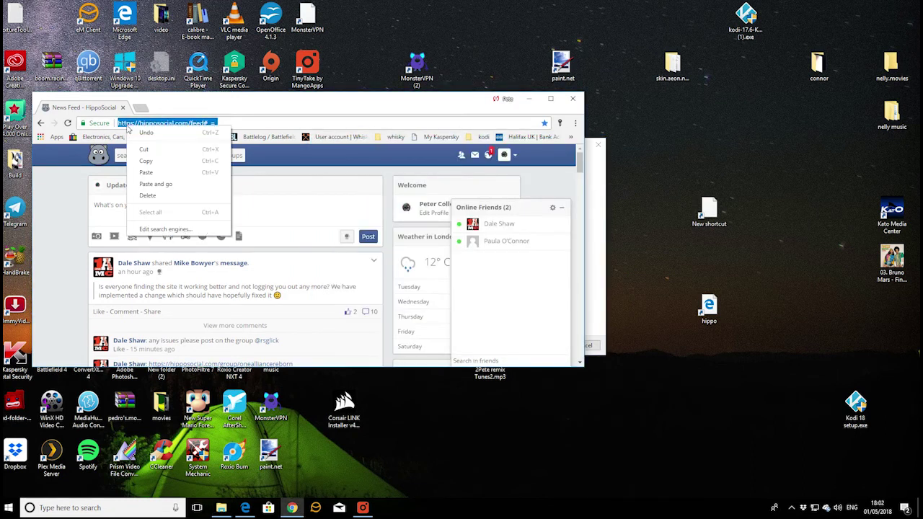
click(148, 161)
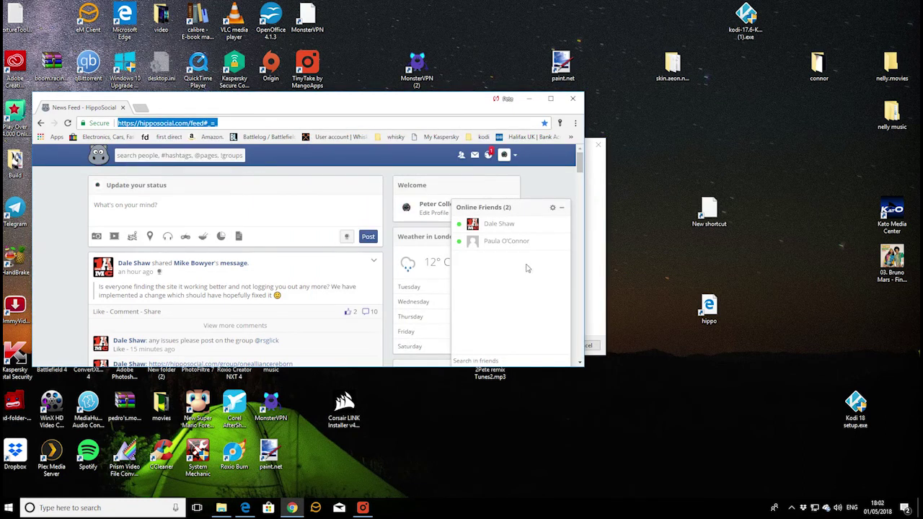
click(591, 182)
right_click(405, 245)
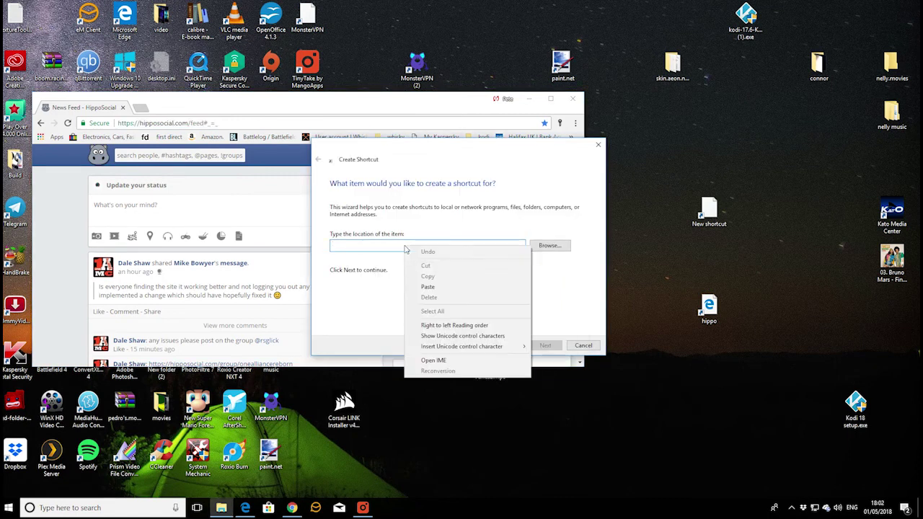
click(431, 288)
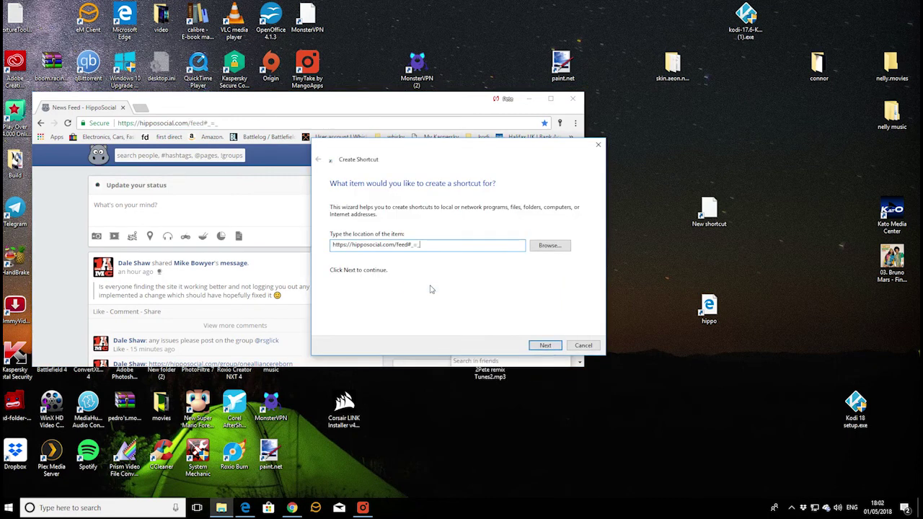
click(545, 346)
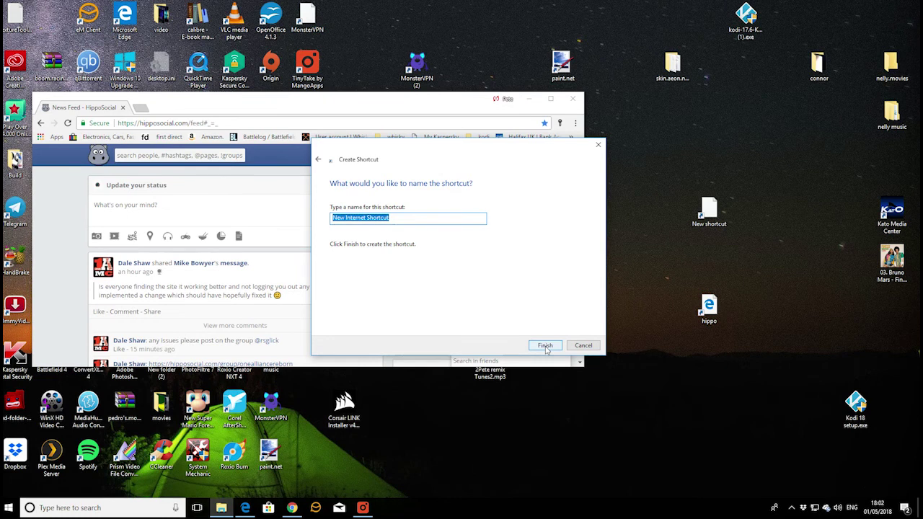
click(546, 346)
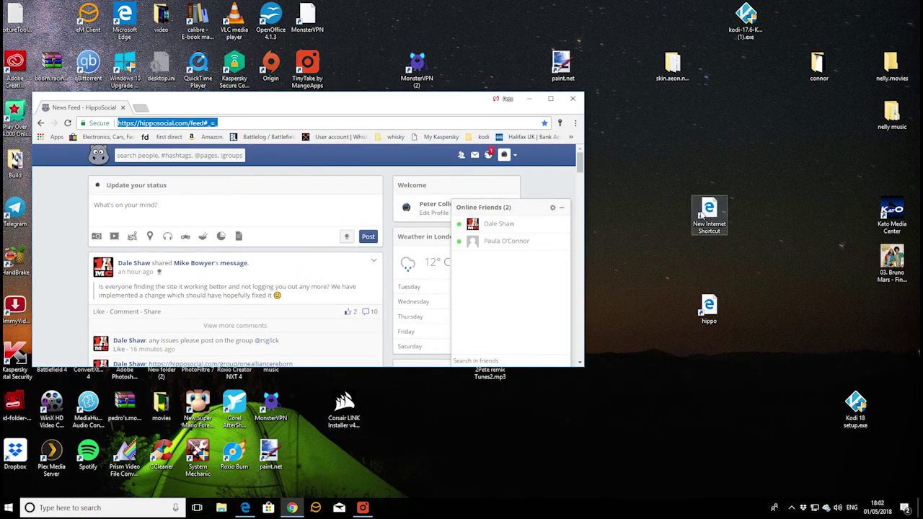
double_click(709, 213)
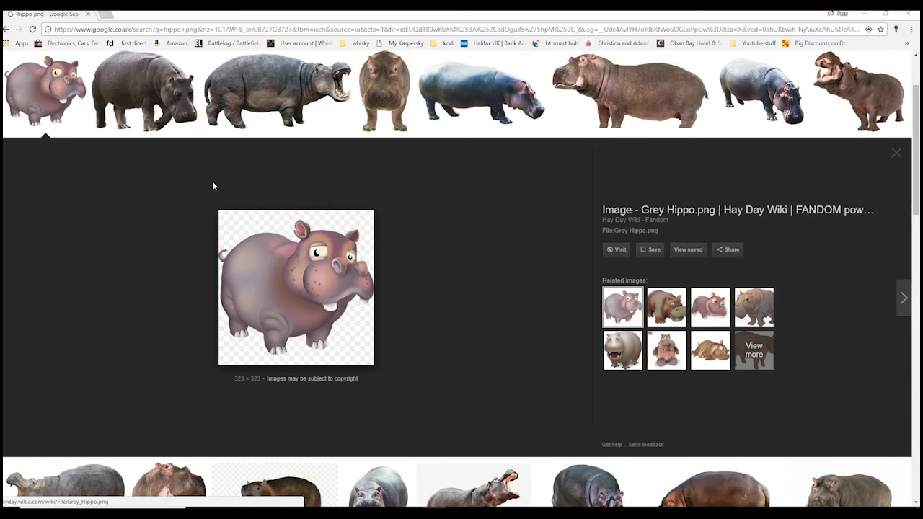
Step: Save the Grey Hippo.png image from the Google Images results
right_click(264, 242)
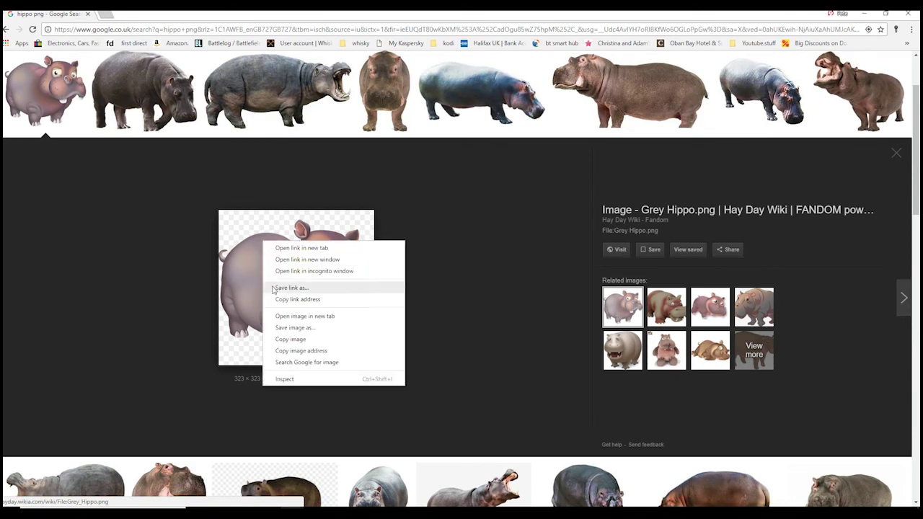
click(148, 236)
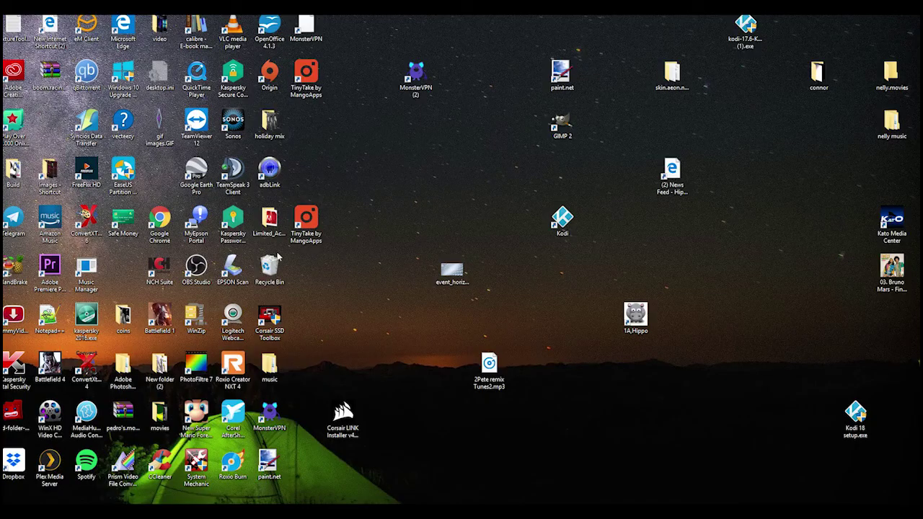
Step: Change the 1A,Hippo shortcut's icon to 1A.hippo.ico in its Properties and apply it
right_click(638, 314)
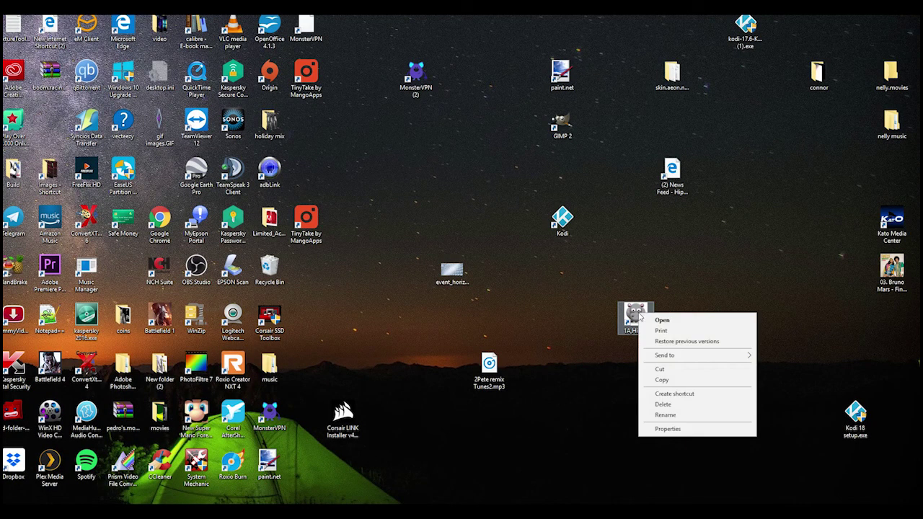
click(668, 429)
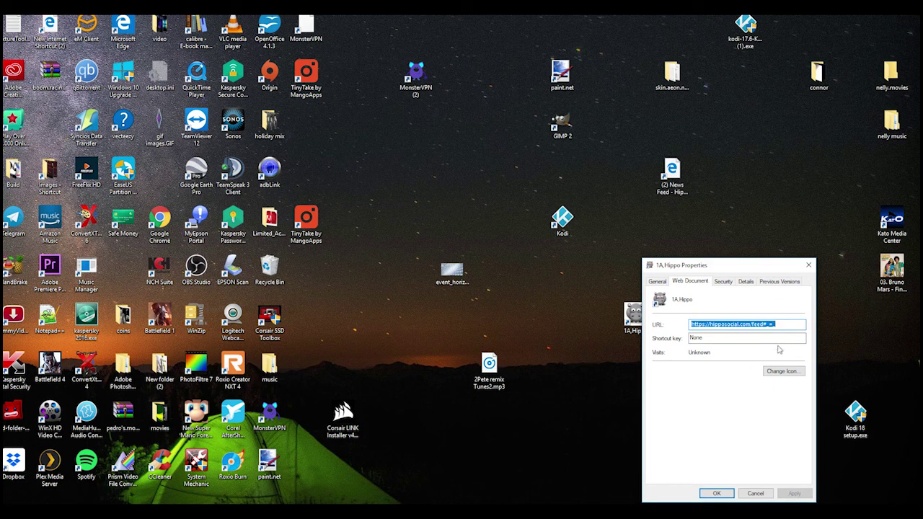
click(784, 373)
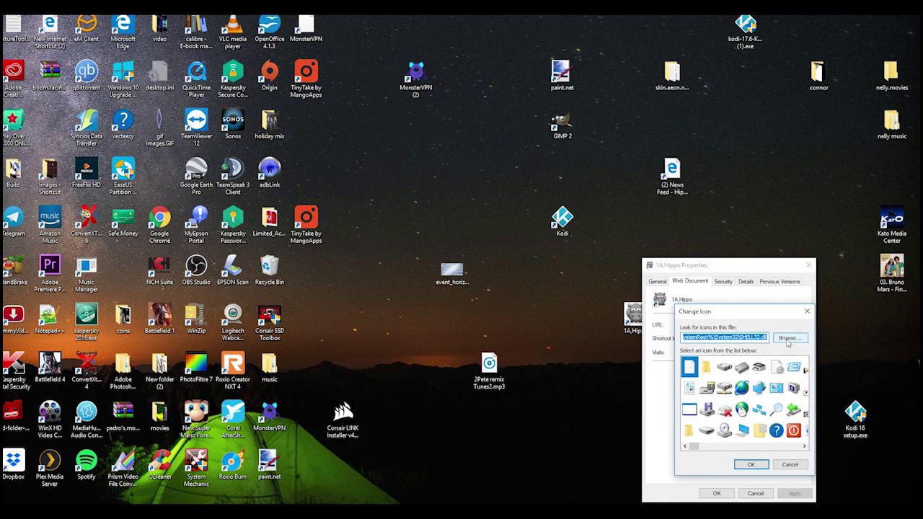
click(789, 338)
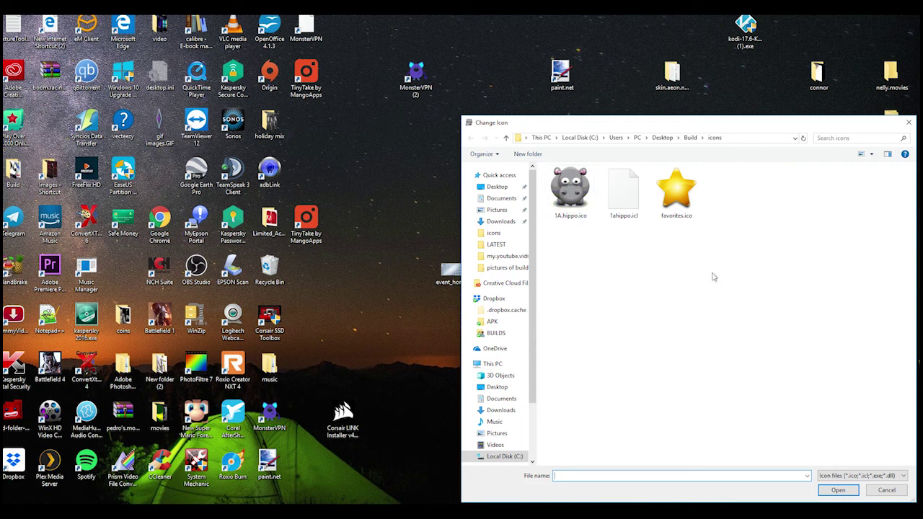
double_click(580, 182)
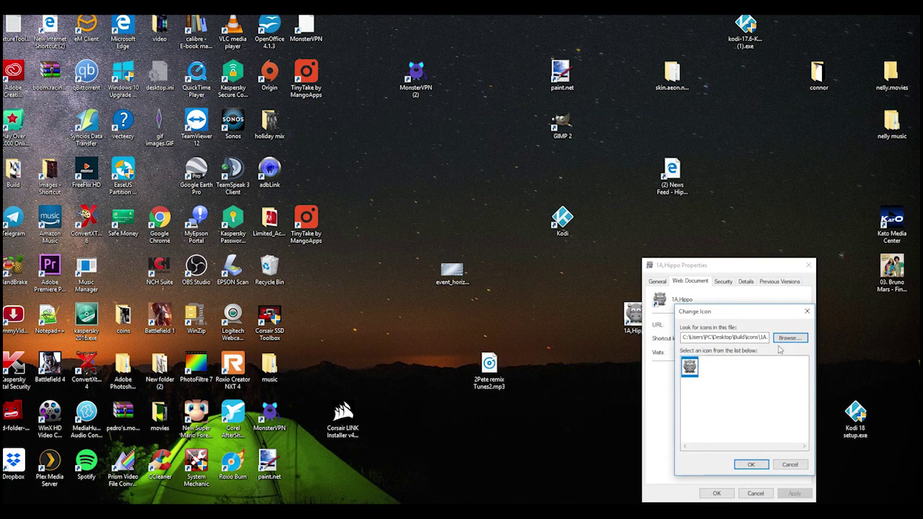
click(753, 465)
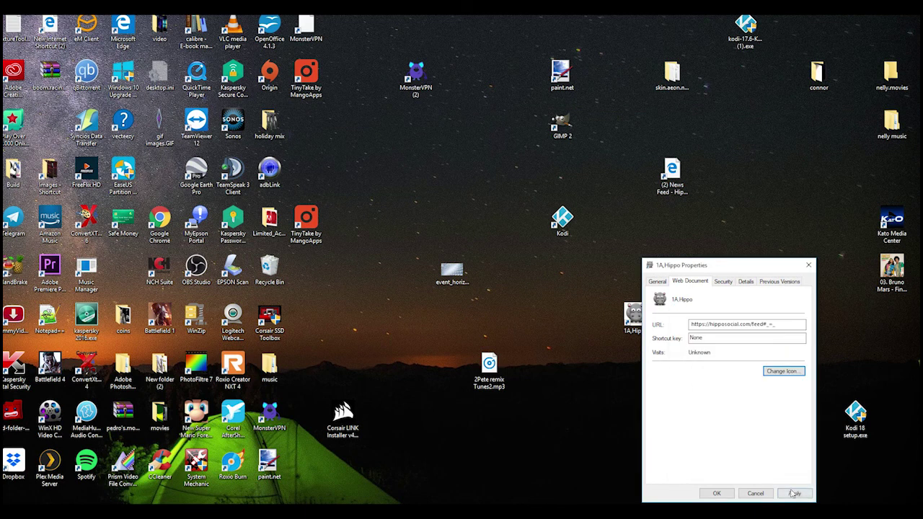
click(794, 493)
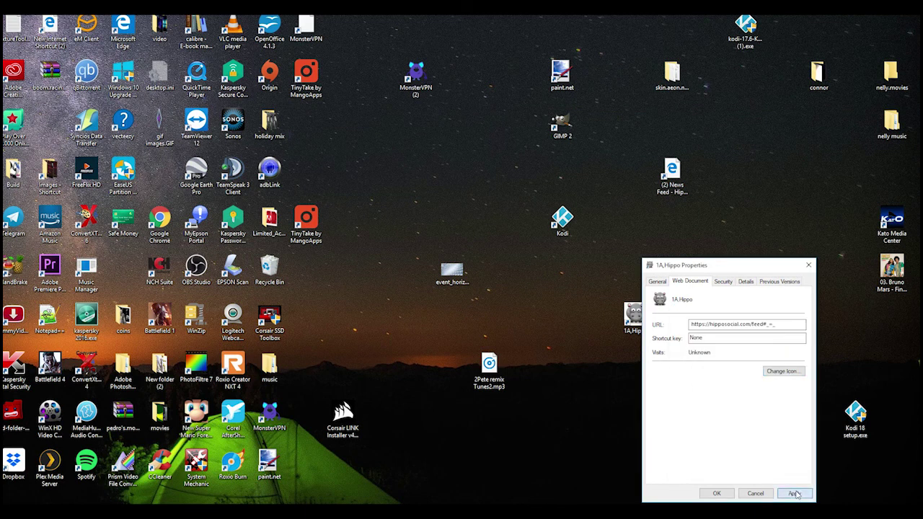
click(717, 493)
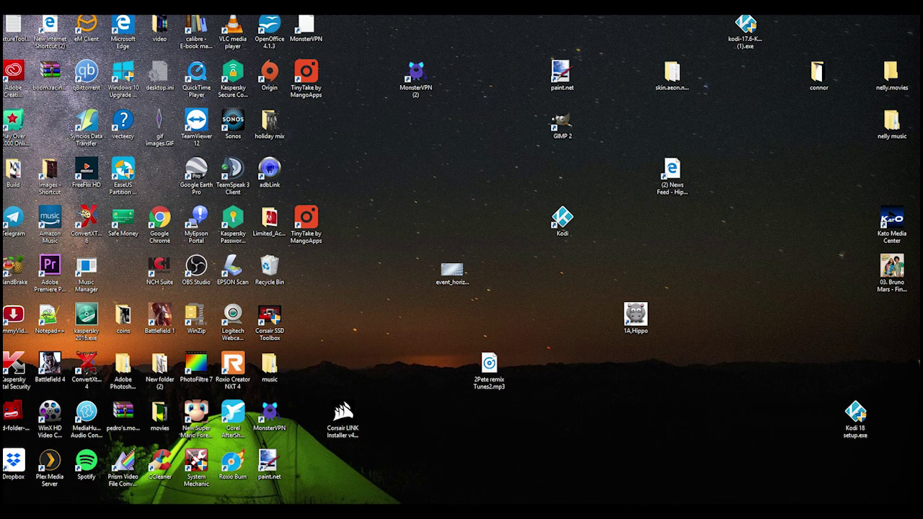